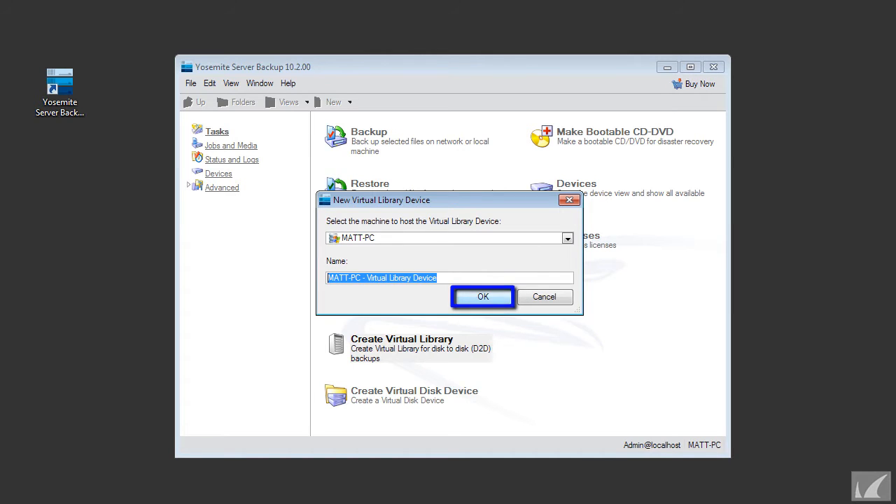
Step: Create the new virtual library device hosted on MATT-PC, keeping the suggested name
key("Return")
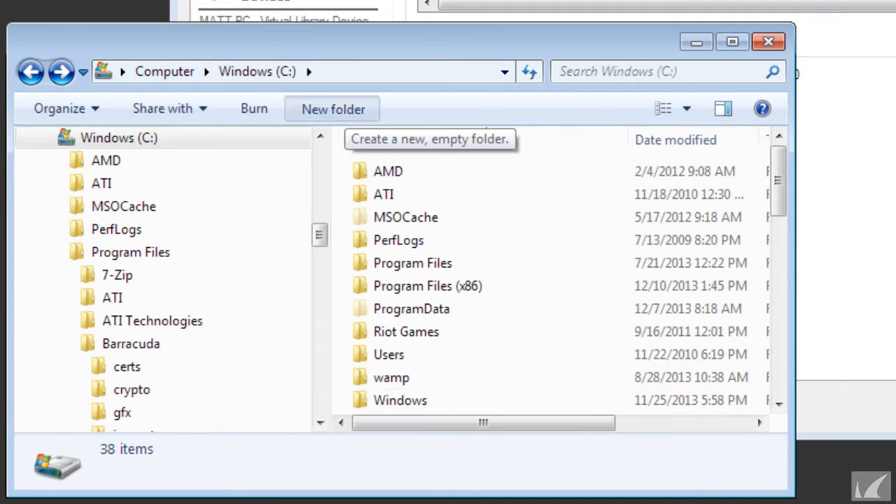
Step: Create a folder named "Virtual Library Device" in the root of the C: drive and close the file explorer window
left_click(333, 109)
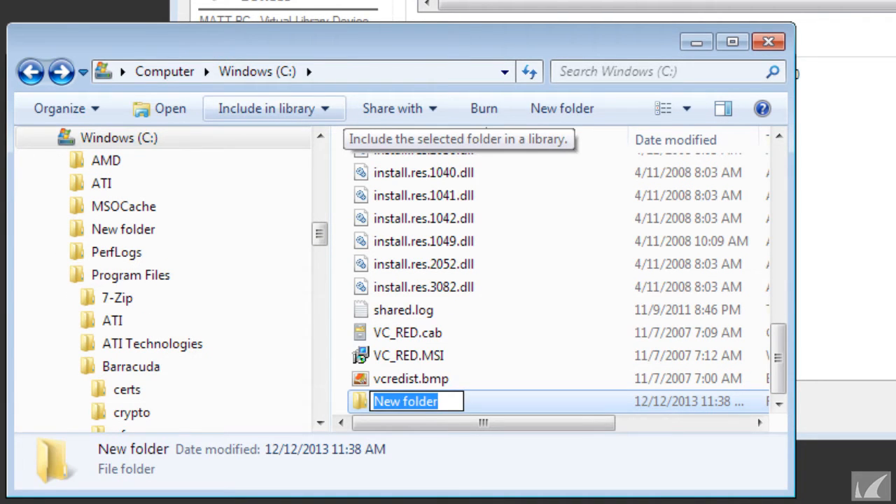
type("Virtual Lib")
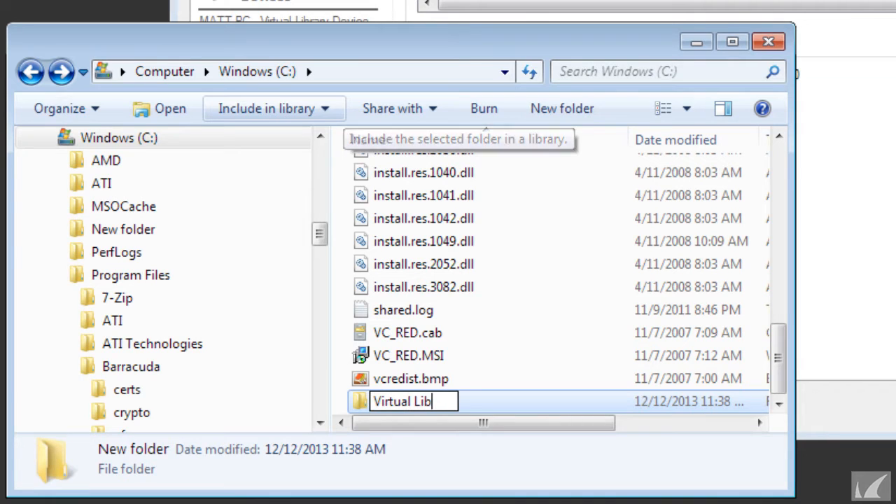
type("rary Device")
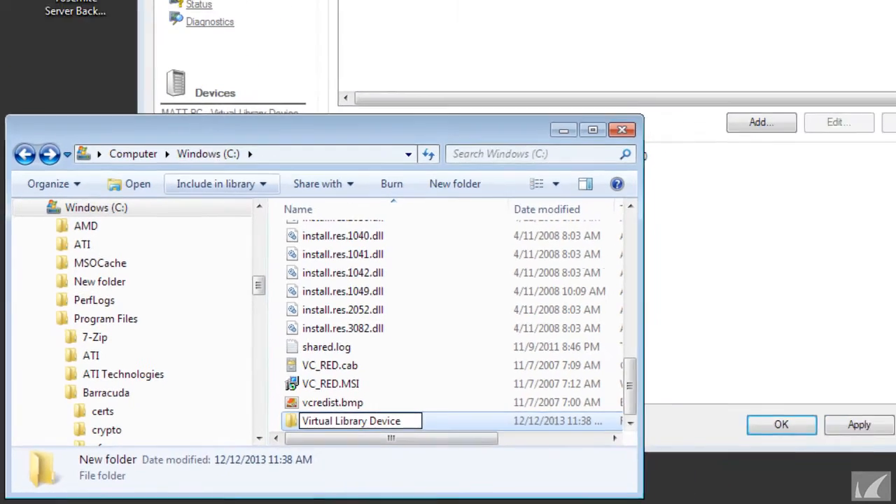
key("Return")
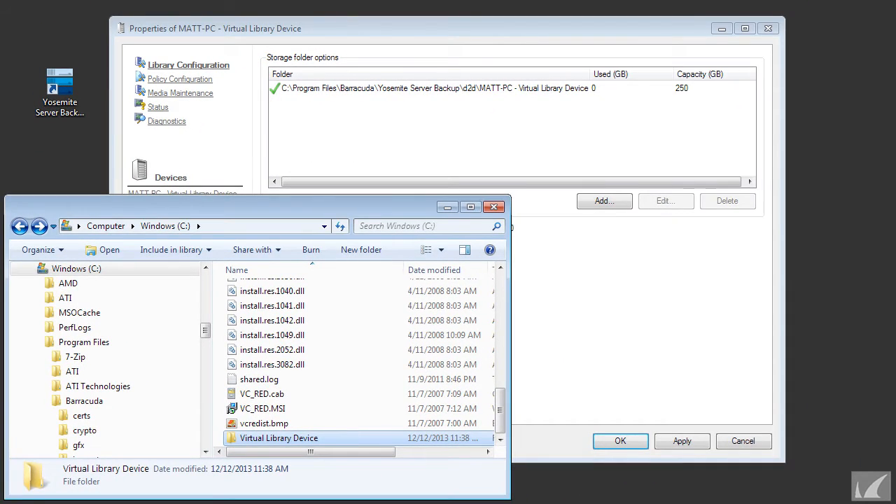
key("alt+F4")
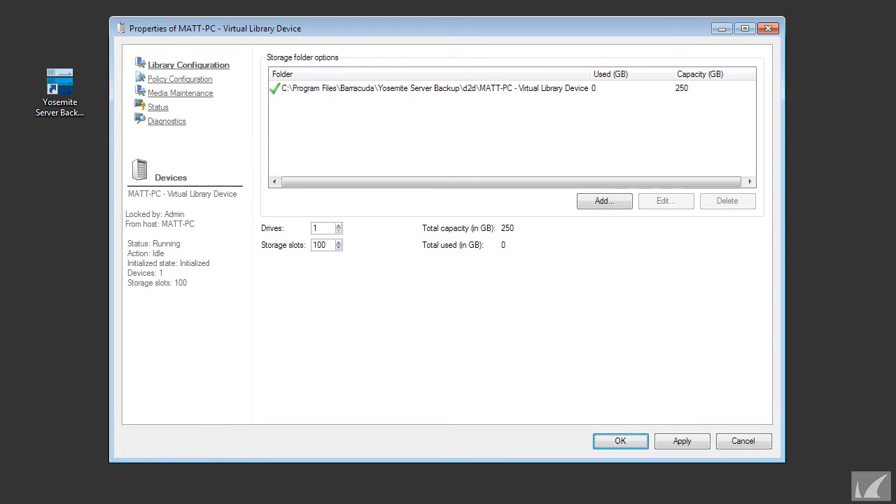
Step: Delete the default storage folder under Program Files from the virtual library's configuration
left_click(434, 88)
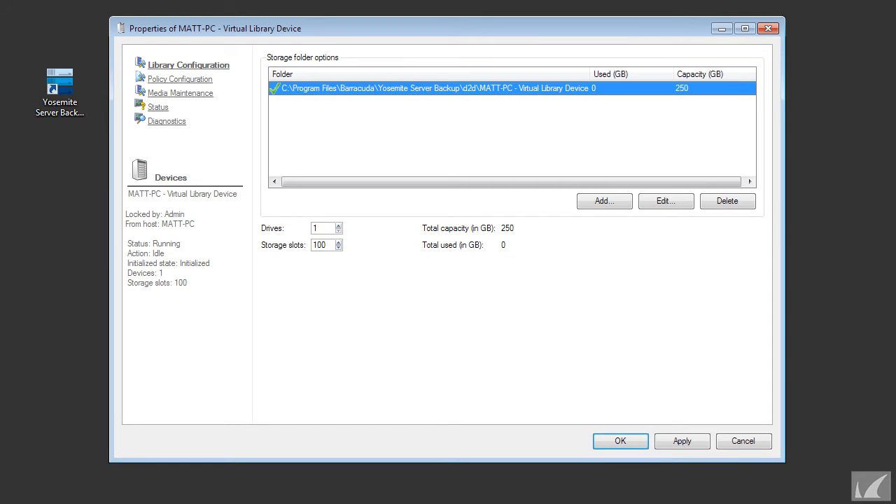
left_click(728, 202)
left_click(413, 262)
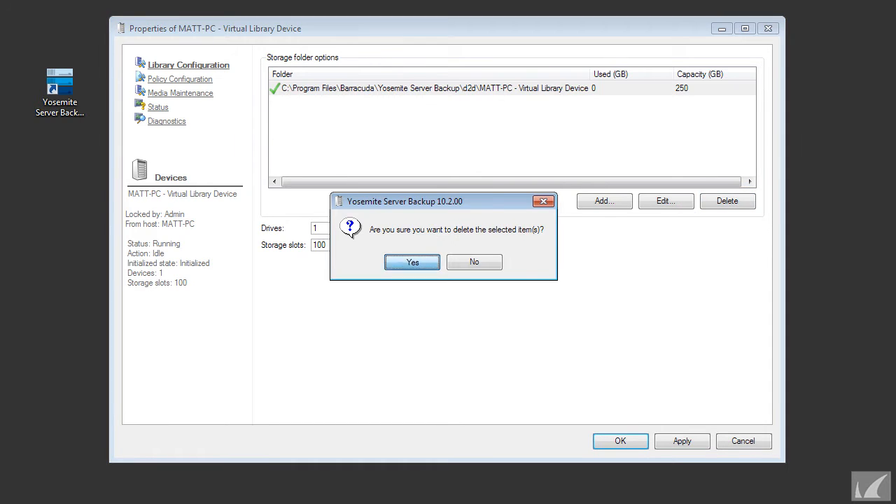
Step: Start adding a storage folder to the library and choose C:\Virtual Library Device as its path
left_click(604, 201)
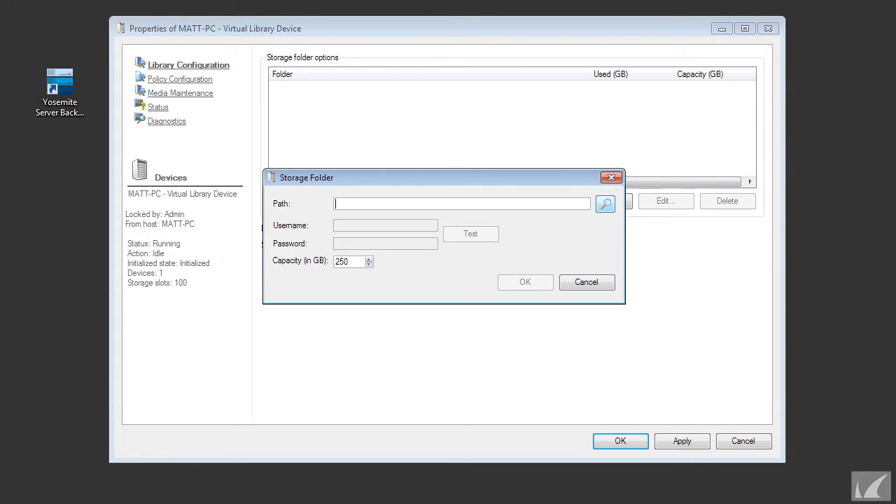
left_click(605, 203)
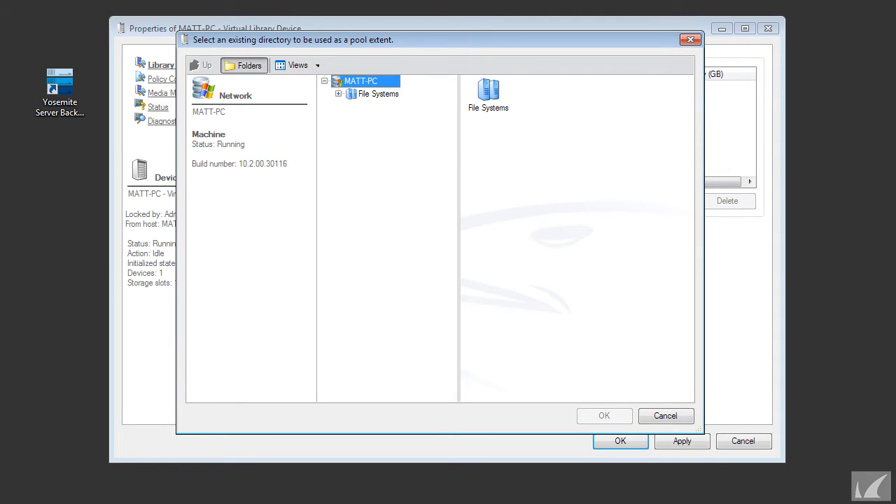
left_click(338, 94)
left_click(352, 106)
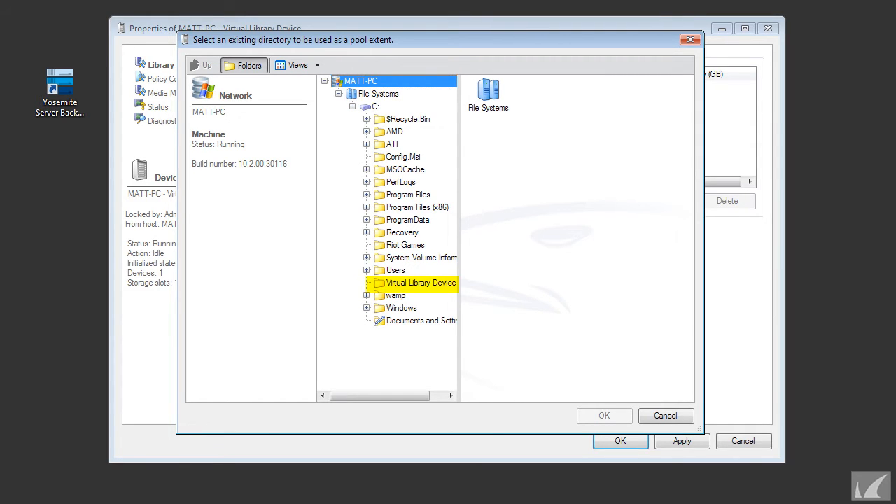
left_click_drag(459, 210, 512, 210)
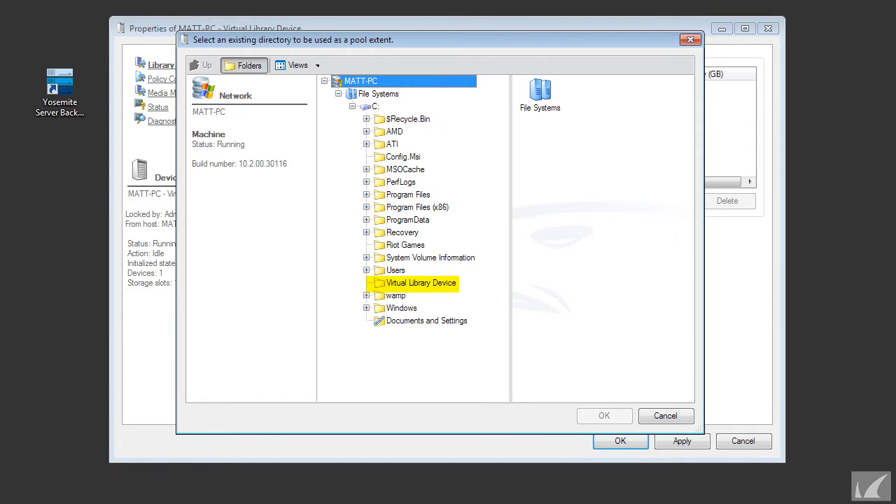
left_click(421, 283)
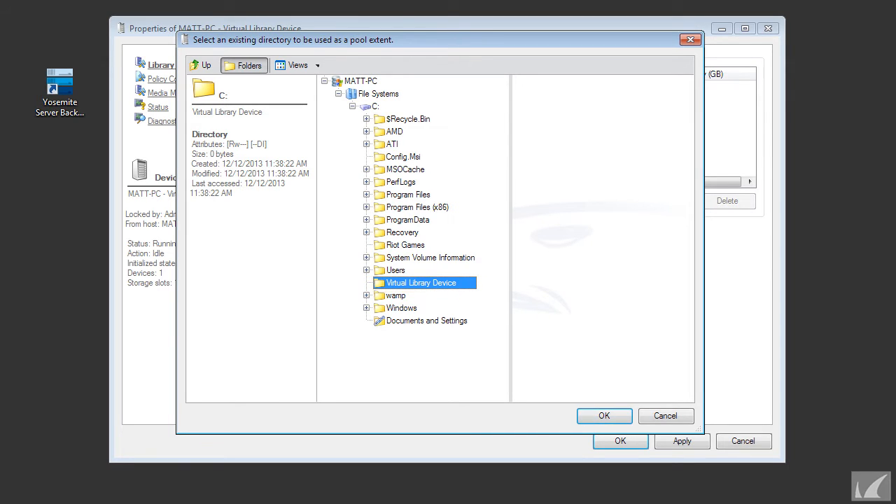
left_click(605, 415)
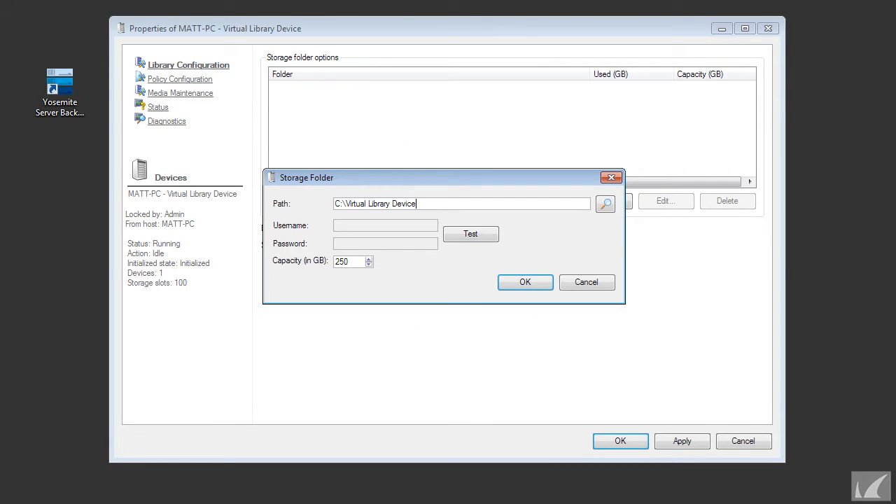
Step: Test the storage folder's path, set its capacity to 50 GB and accept the new folder
left_click(471, 234)
left_click_drag(349, 262, 335, 262)
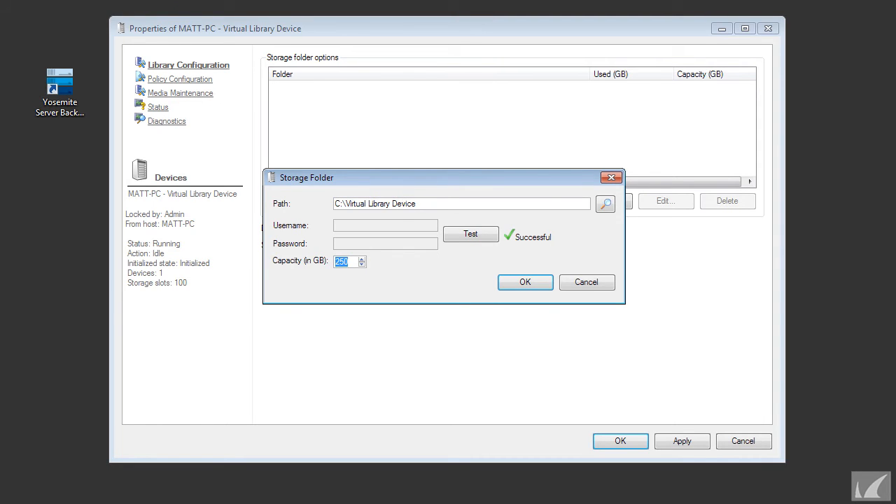
type("50")
key("Return")
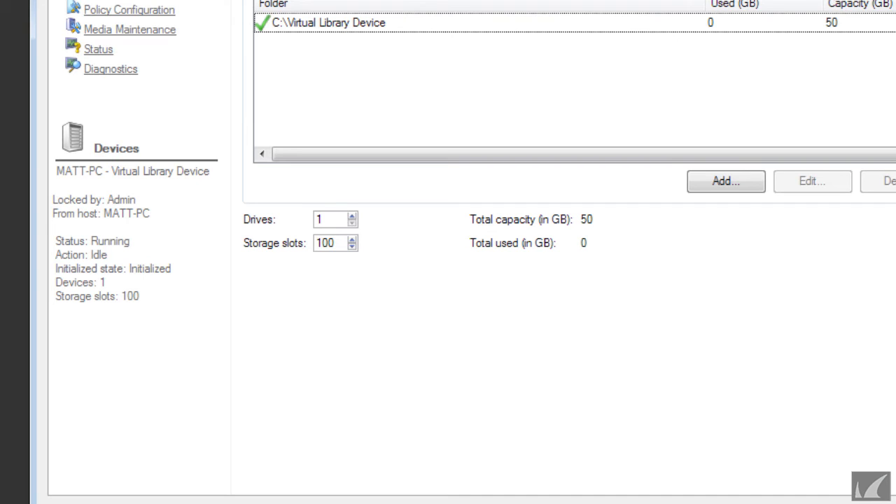
Step: Set the virtual library to 2 drives and 24 storage slots, apply the settings and close its properties
left_click_drag(326, 220, 315, 220)
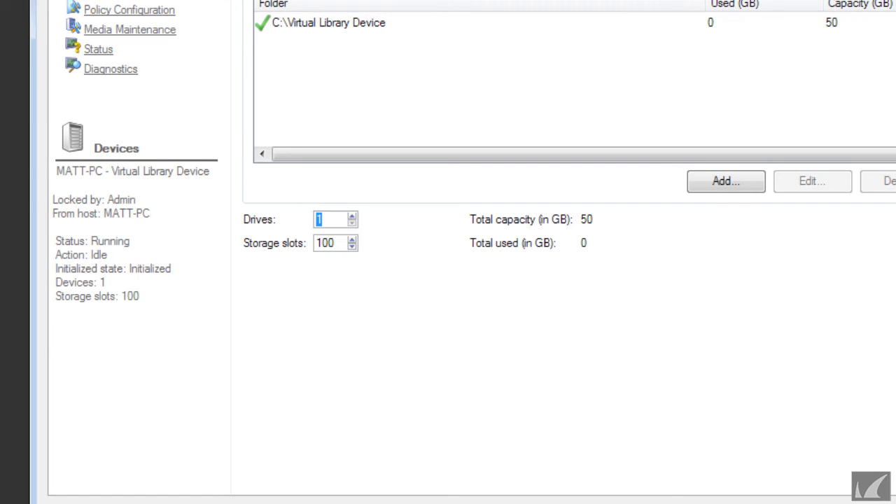
type("2")
key("Tab")
type("24")
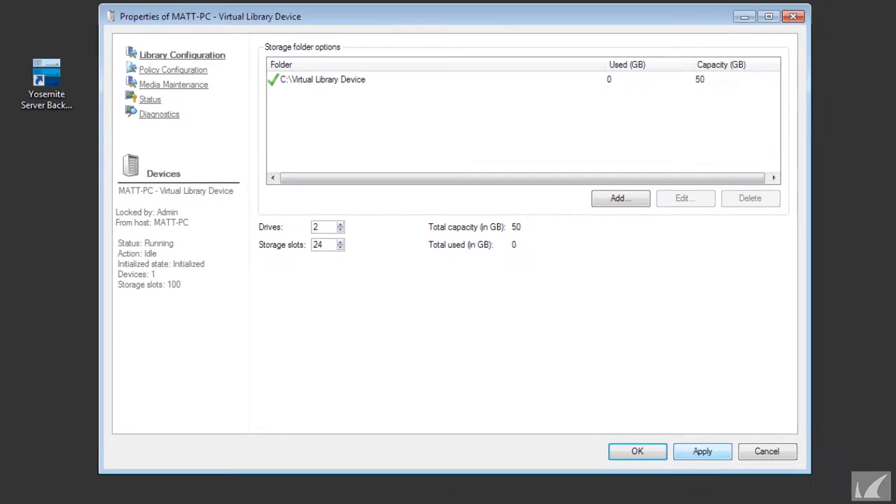
left_click(703, 452)
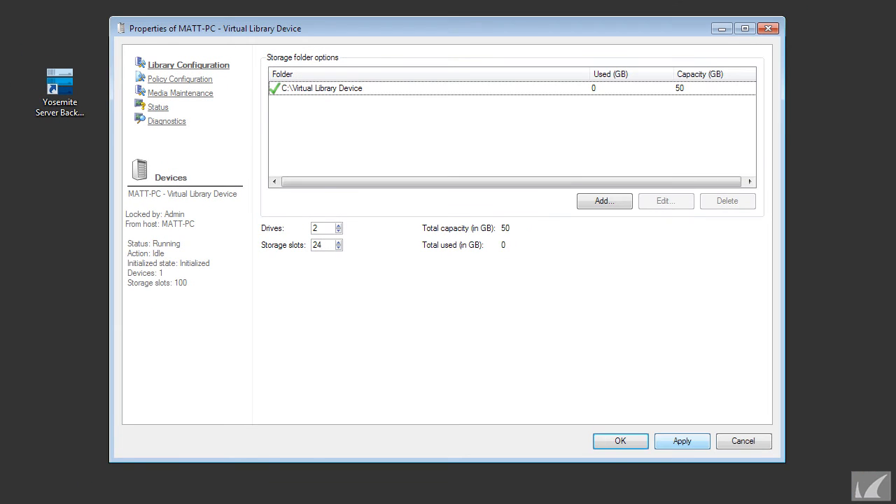
left_click(620, 441)
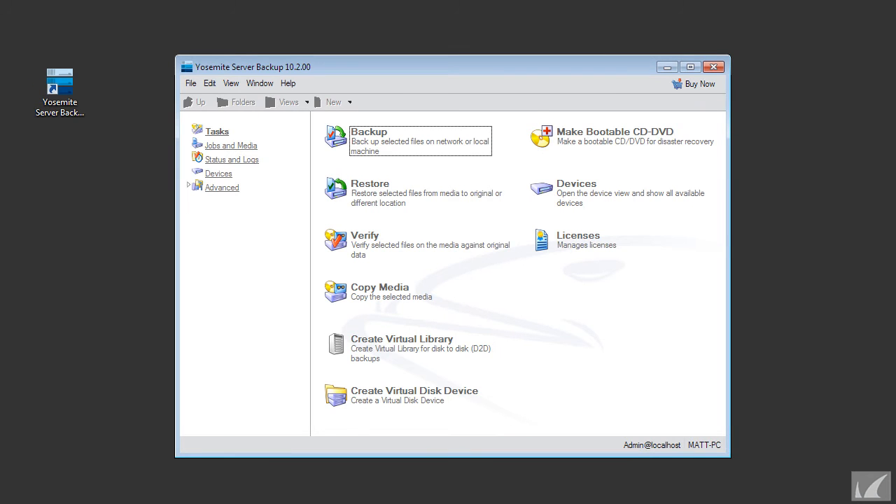
Step: Go to the Devices view, expand the network tree through MATT-PC and select the virtual library device
left_click(219, 173)
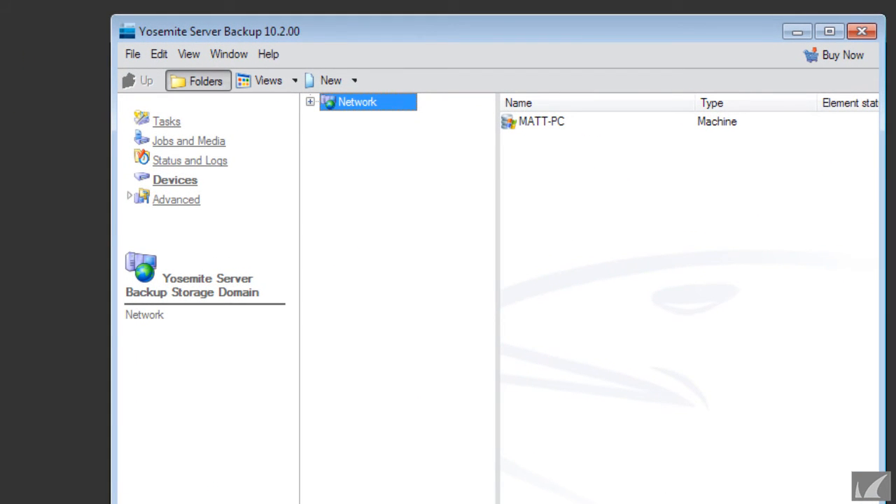
left_click(311, 102)
left_click(329, 119)
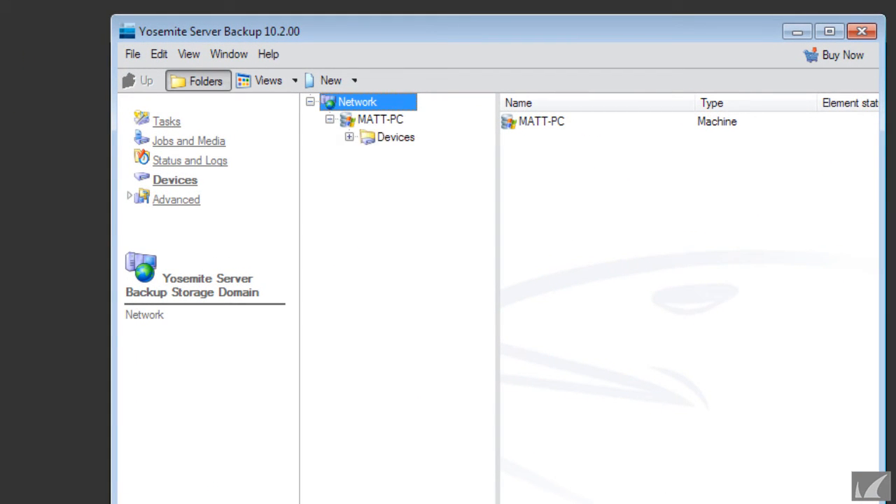
left_click(349, 137)
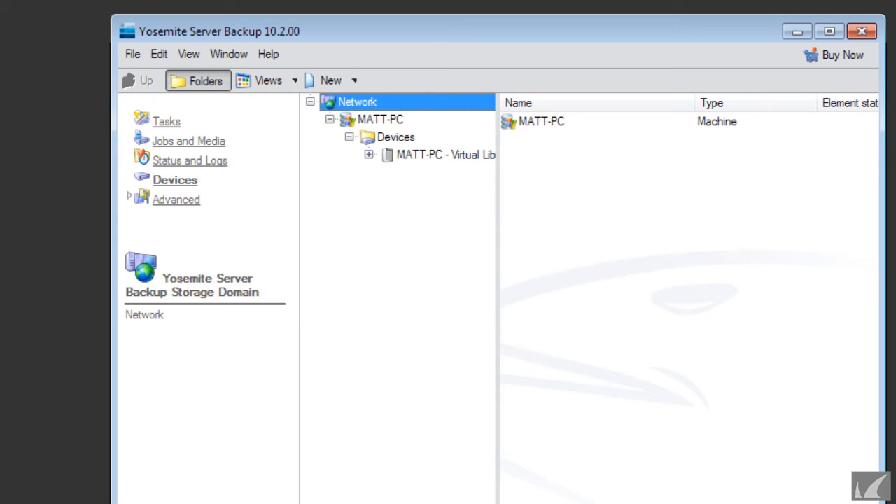
left_click_drag(498, 182, 604, 182)
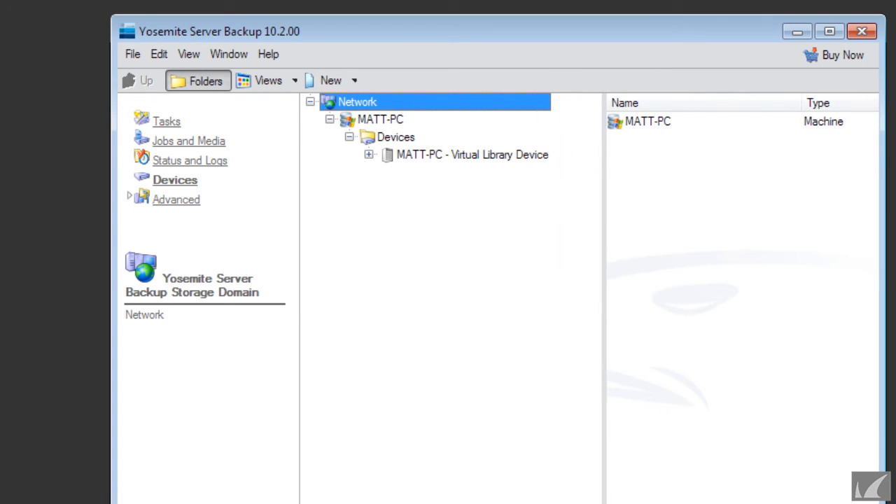
left_click(462, 155)
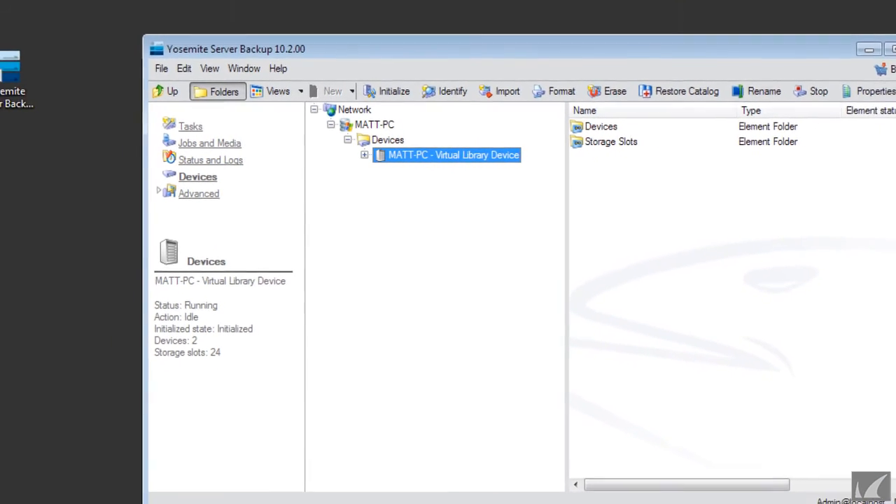
Step: Examine the virtual library's devices and the element status of its storage slots, then collapse the library
left_click(365, 155)
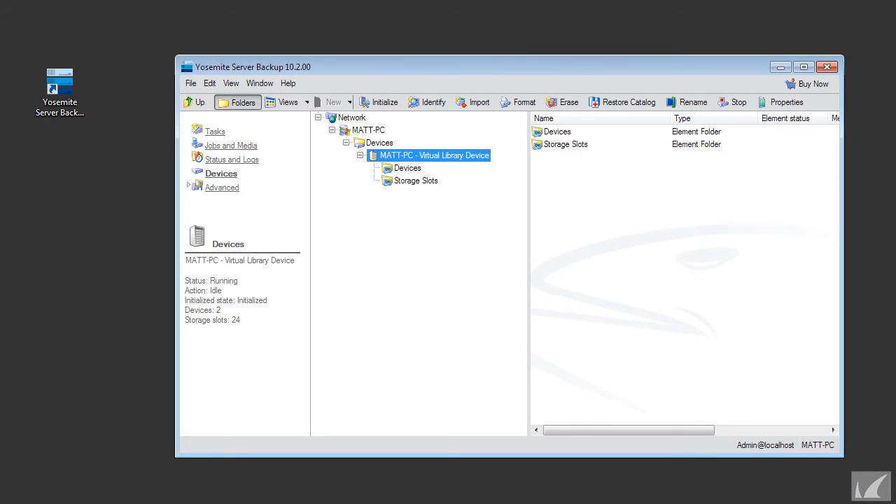
left_click(408, 168)
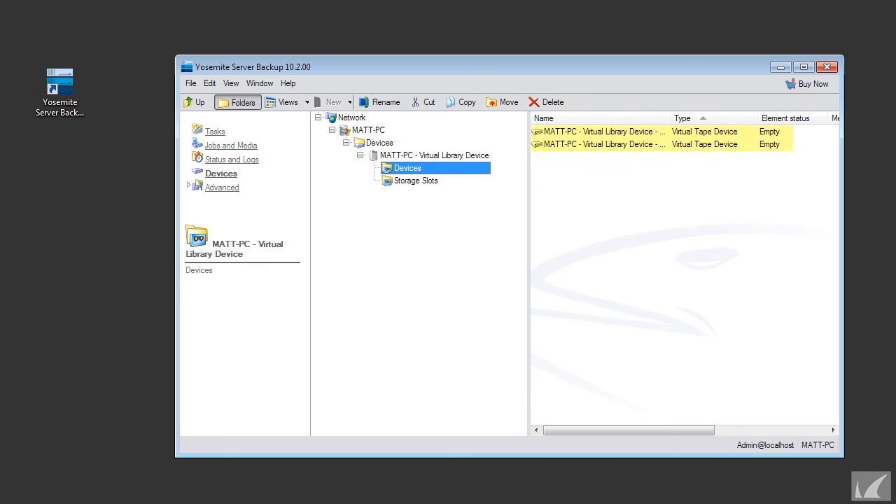
left_click(416, 181)
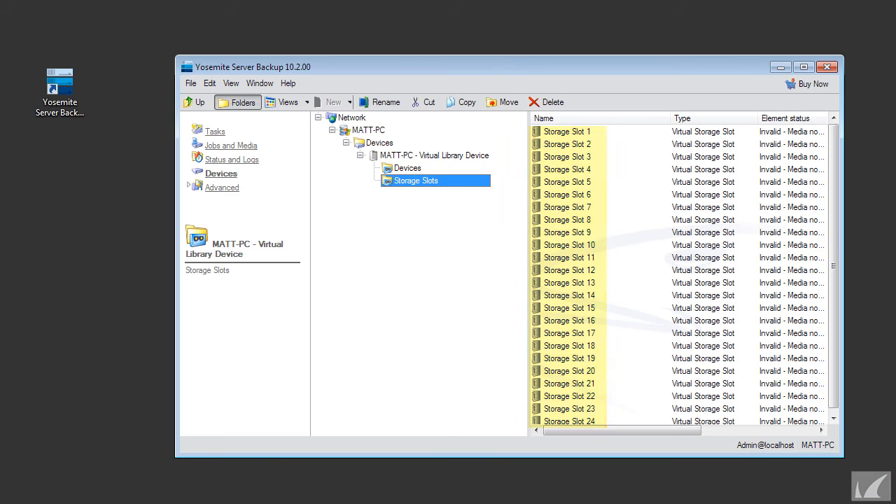
left_click_drag(670, 118, 625, 118)
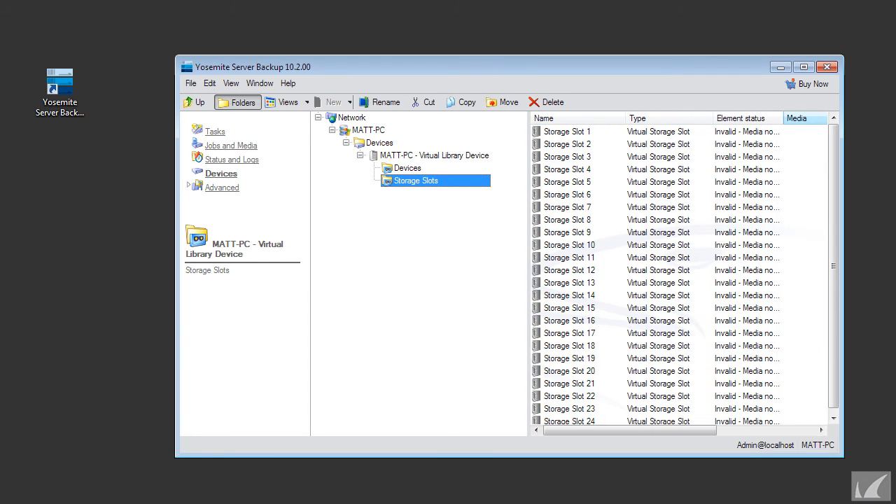
left_click_drag(783, 118, 818, 119)
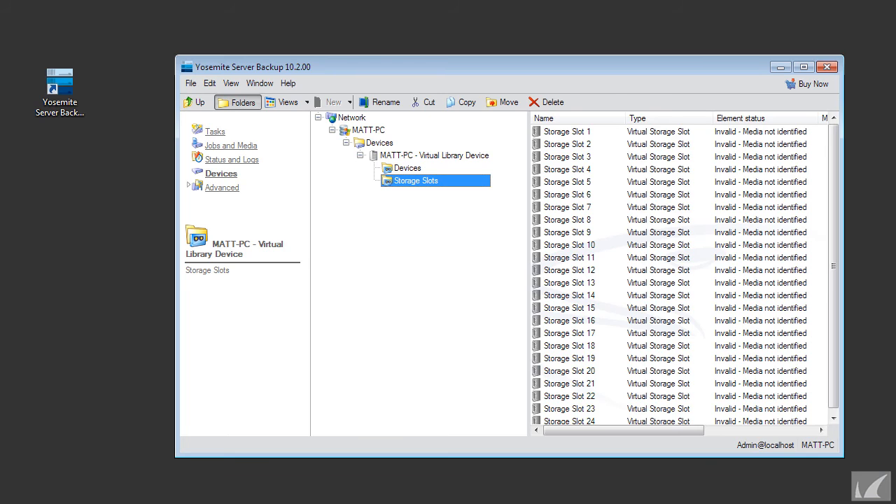
left_click(361, 156)
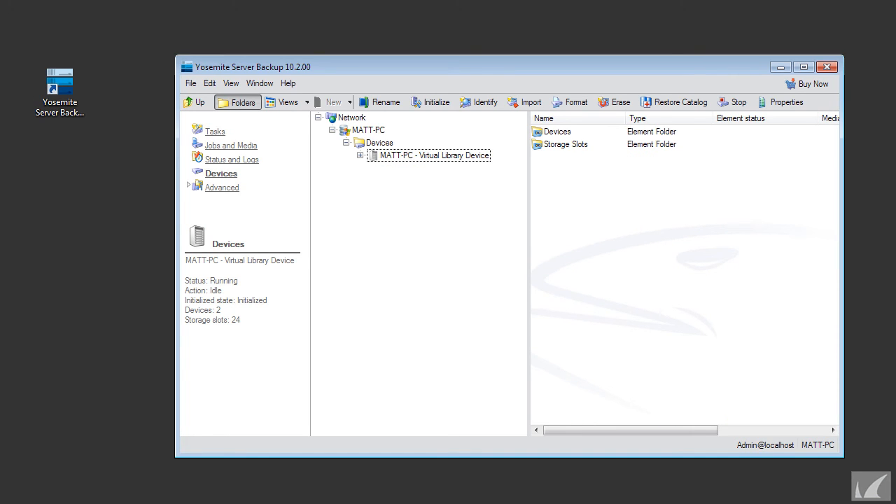